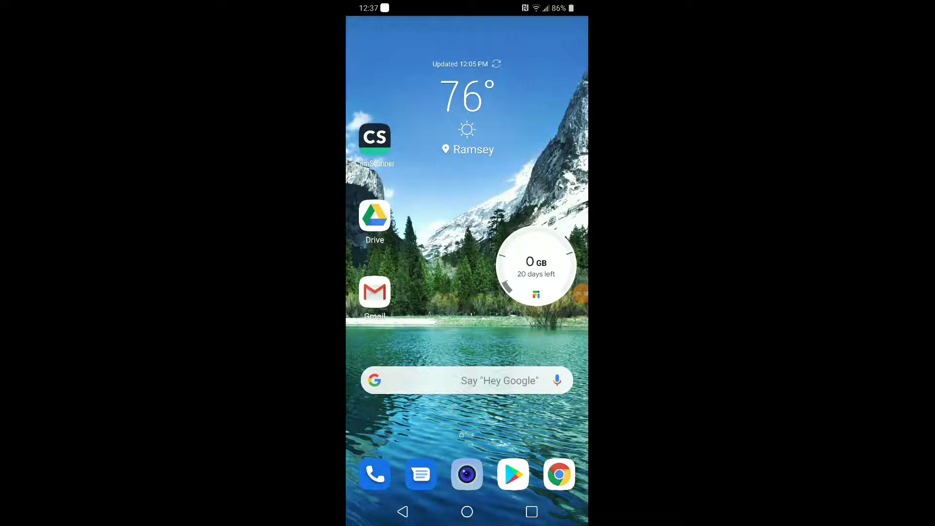
Launch CamScanner and view page 01 of the scanned Aspen Exteriors agreement full size.
{"action": "left_click", "coordinate": [374, 139]}
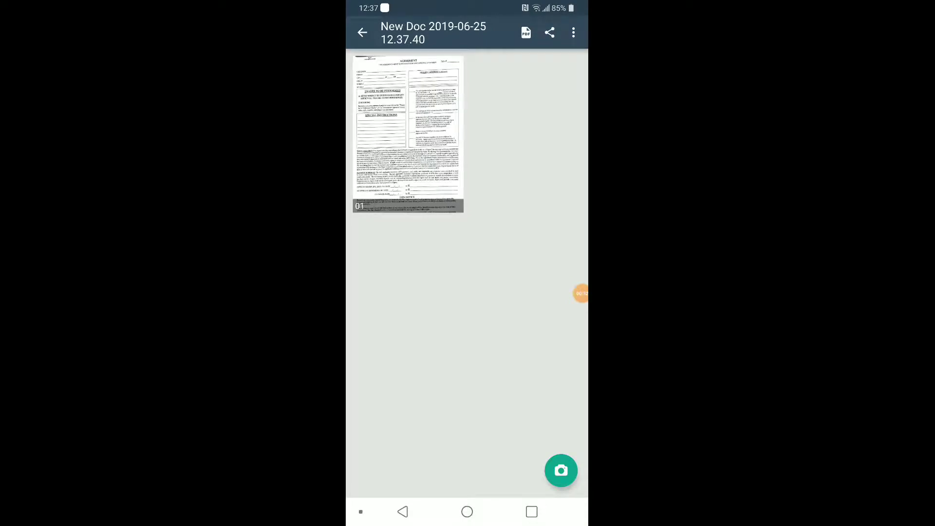
{"action": "left_click", "coordinate": [408, 133]}
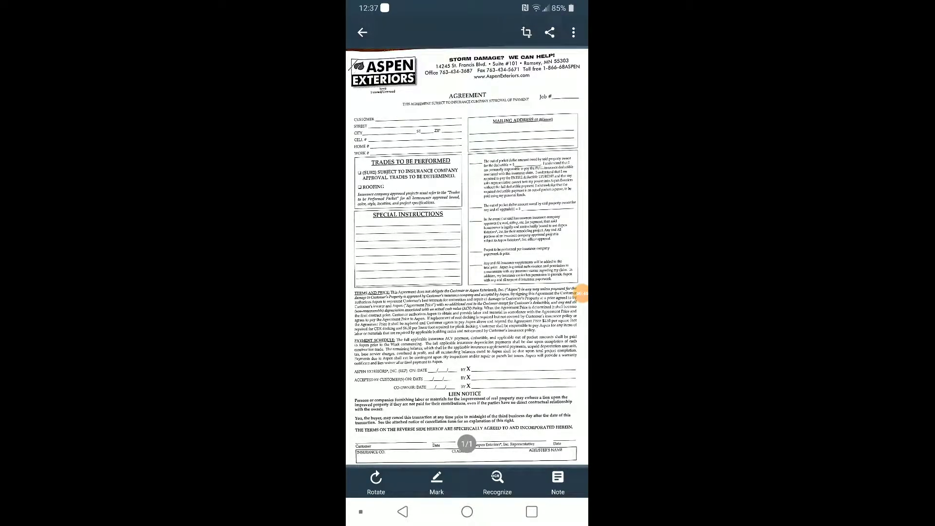
{"action": "left_click", "coordinate": [550, 33]}
Send the scanned agreement as a PDF file into a new Gmail message.
{"action": "left_click", "coordinate": [433, 257]}
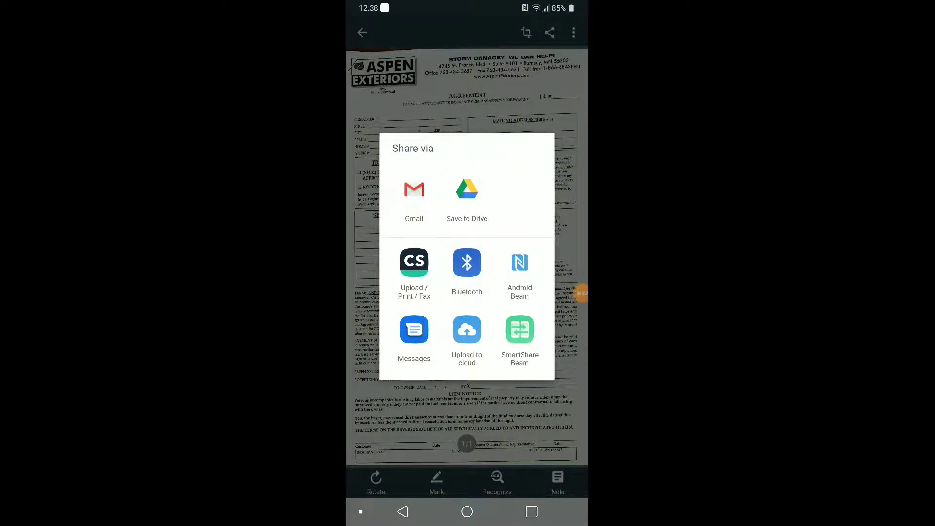
{"action": "left_click", "coordinate": [413, 197]}
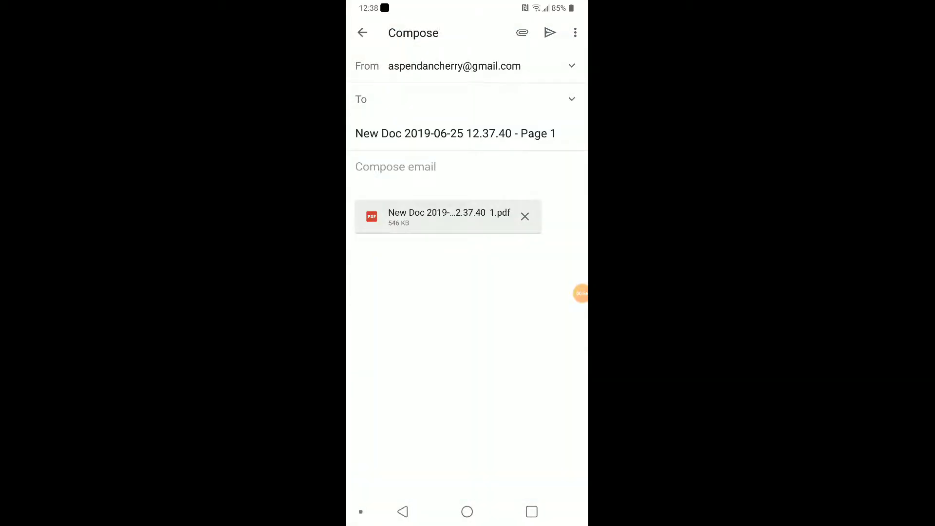
{"action": "type", "text": "aspen"}
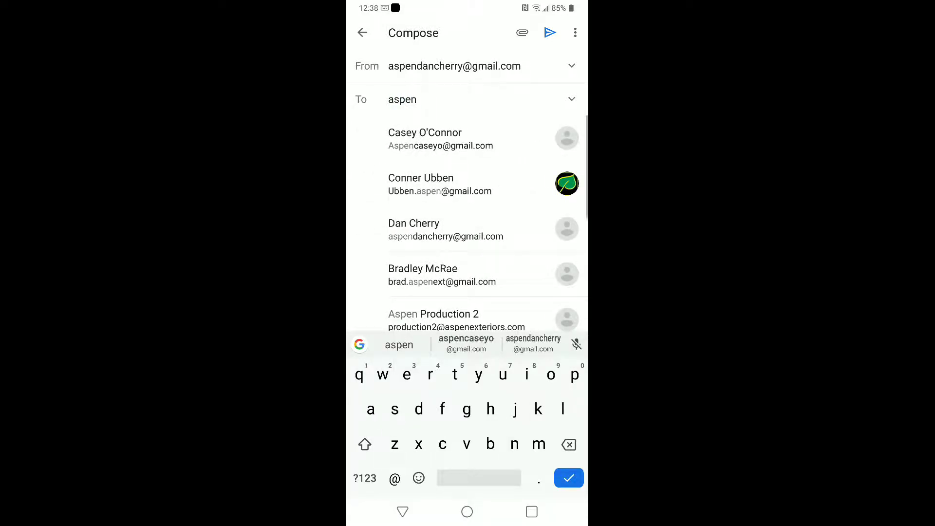
Add Aspen Contracts as the recipient, close the message as a draft, and dismiss the ad.
{"action": "key", "text": "BackSpace"}
{"action": "key", "text": "BackSpace"}
{"action": "key", "text": "BackSpace"}
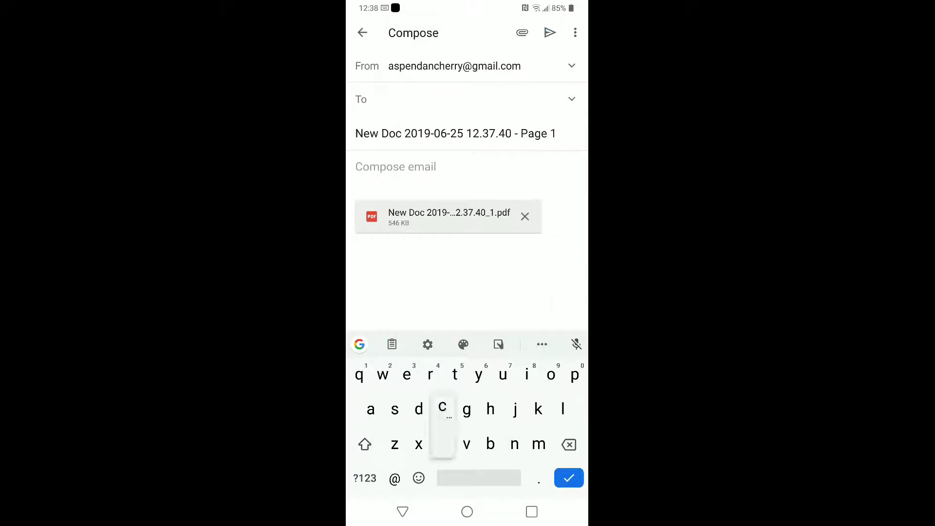
{"action": "type", "text": "con"}
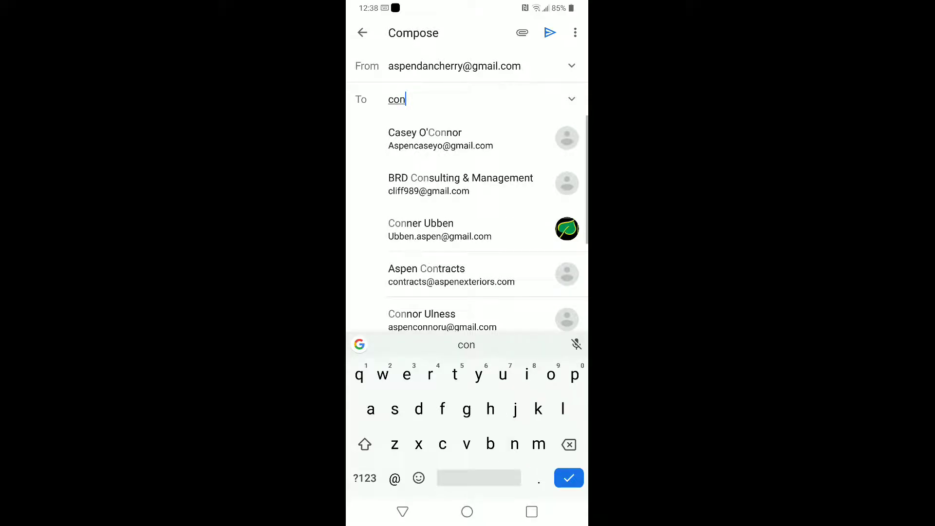
{"action": "type", "text": "tra"}
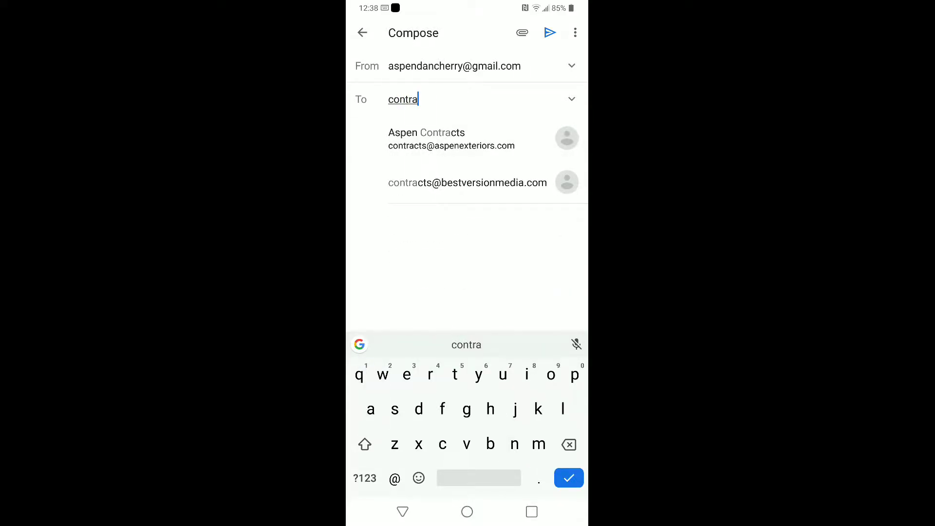
{"action": "left_click", "coordinate": [451, 138]}
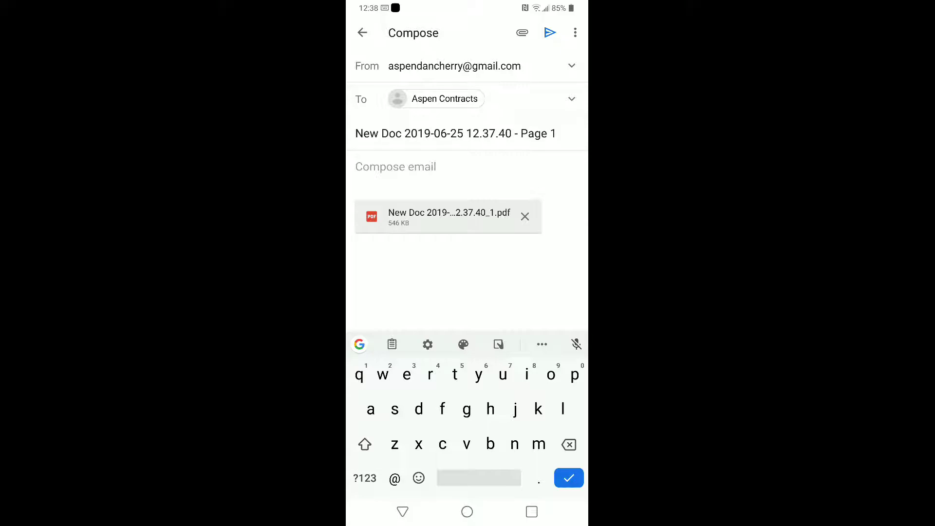
{"action": "left_click", "coordinate": [403, 512]}
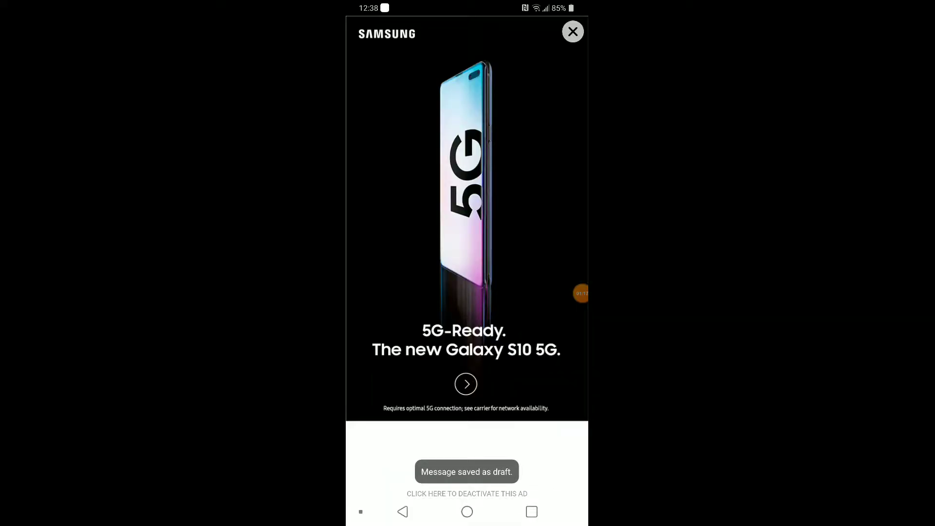
{"action": "left_click", "coordinate": [572, 31]}
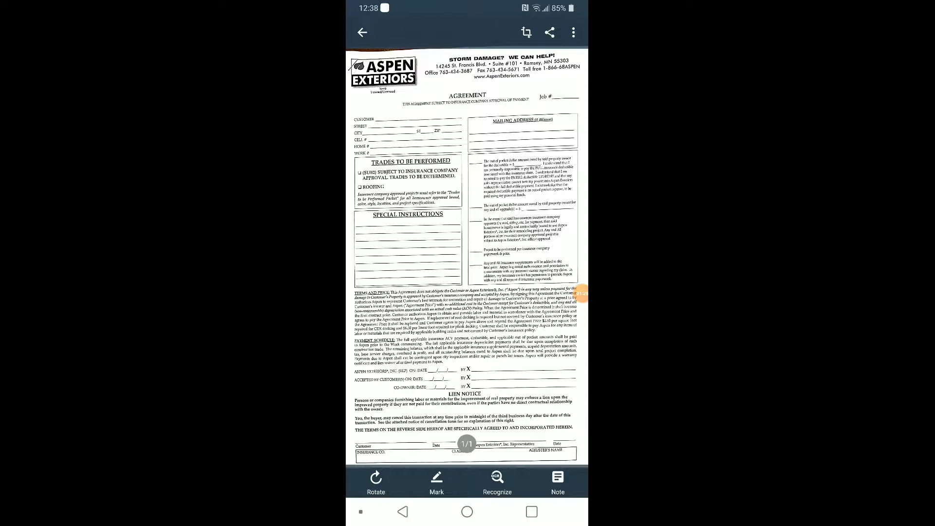
Share the scanned agreement again as a PDF file to Save to Drive.
{"action": "left_click", "coordinate": [550, 32]}
{"action": "left_click", "coordinate": [432, 257]}
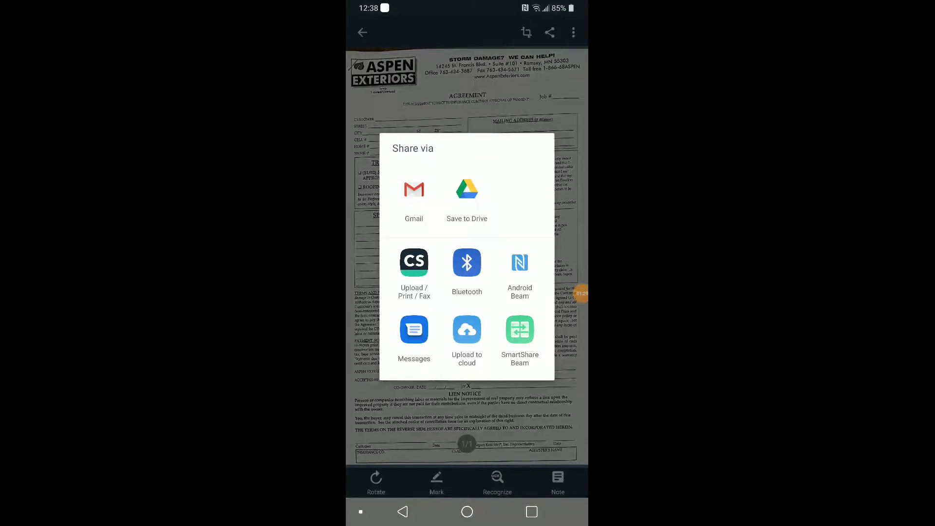
{"action": "left_click", "coordinate": [466, 197]}
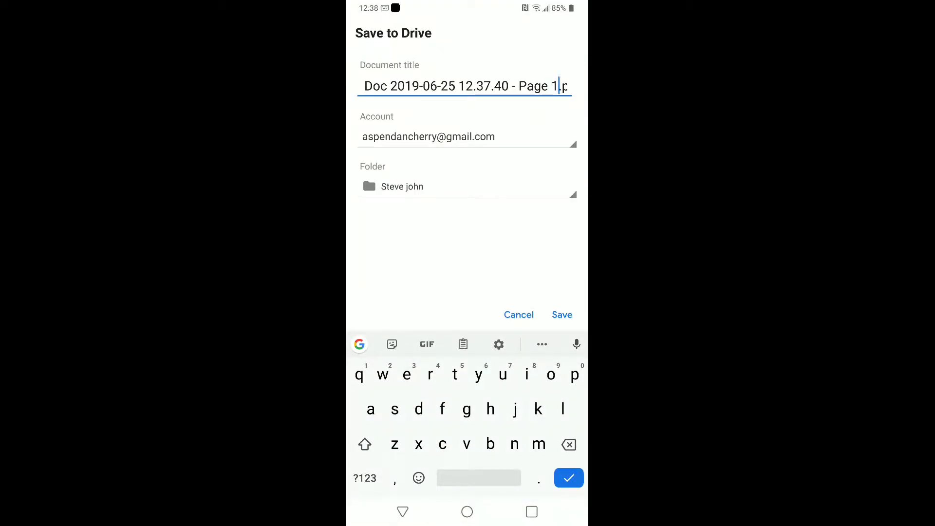
{"action": "left_click", "coordinate": [467, 185]}
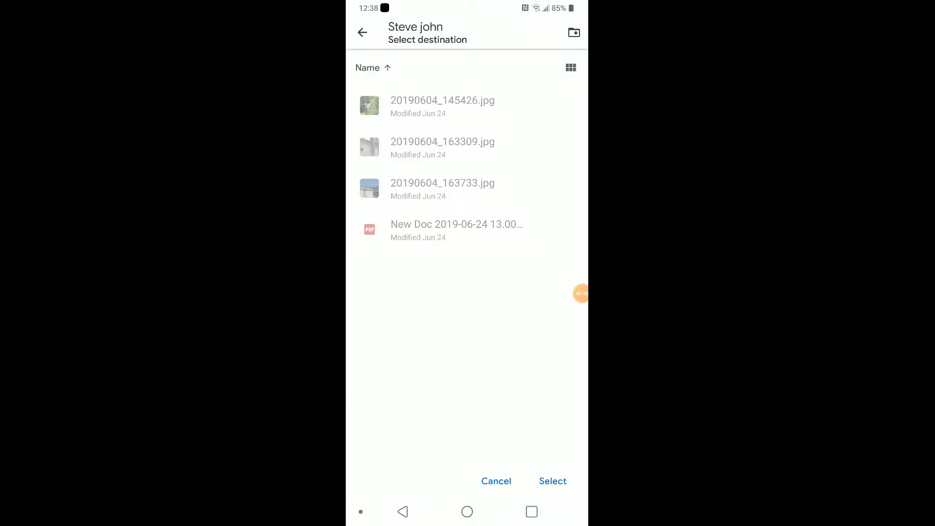
{"action": "left_click", "coordinate": [362, 33]}
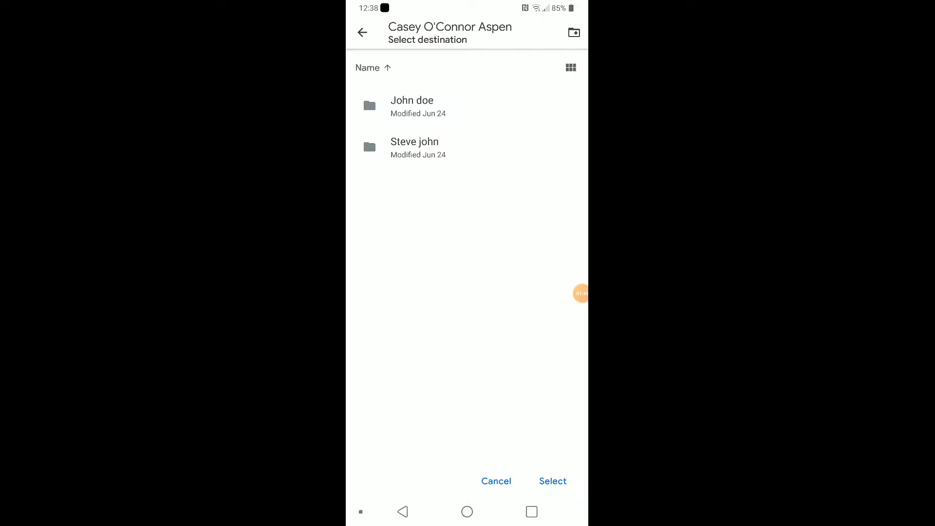
{"action": "left_click", "coordinate": [573, 33]}
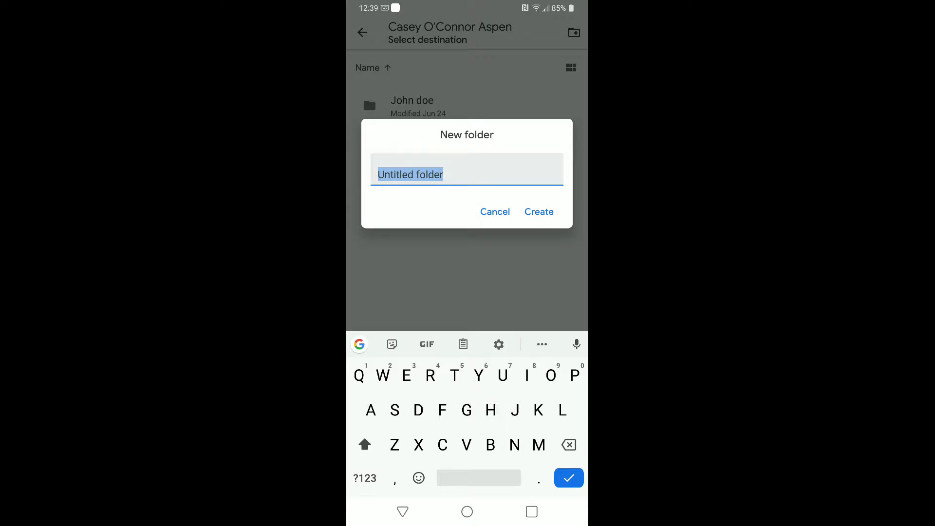
{"action": "type", "text": "Joh"}
{"action": "left_click", "coordinate": [479, 478]}
{"action": "type", "text": "Smith"}
{"action": "left_click", "coordinate": [539, 211]}
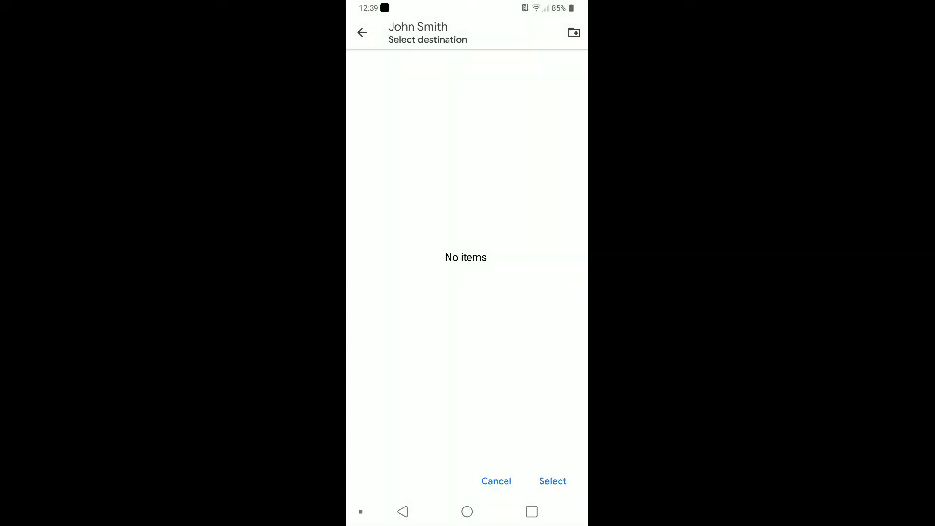
{"action": "left_click", "coordinate": [552, 481]}
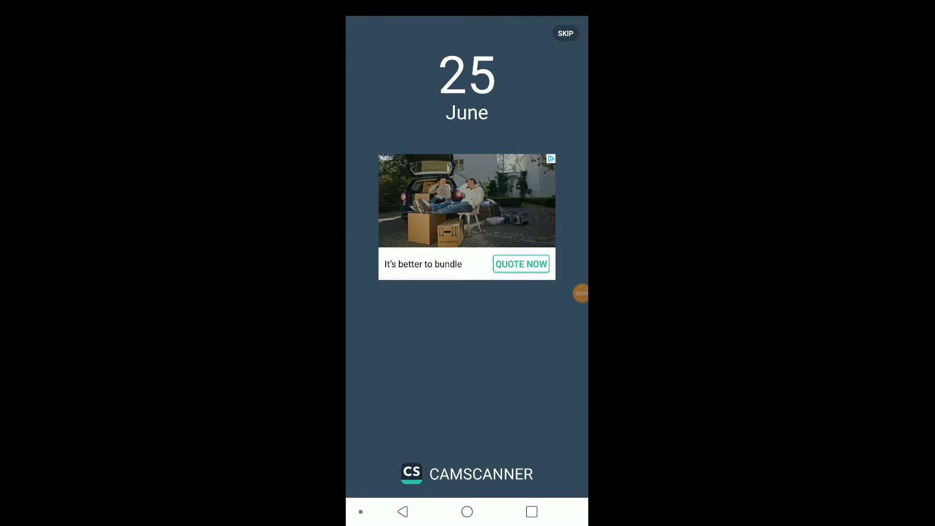
Skip CamScanner's splash ad and go back to the Android home screen.
{"action": "left_click", "coordinate": [566, 33]}
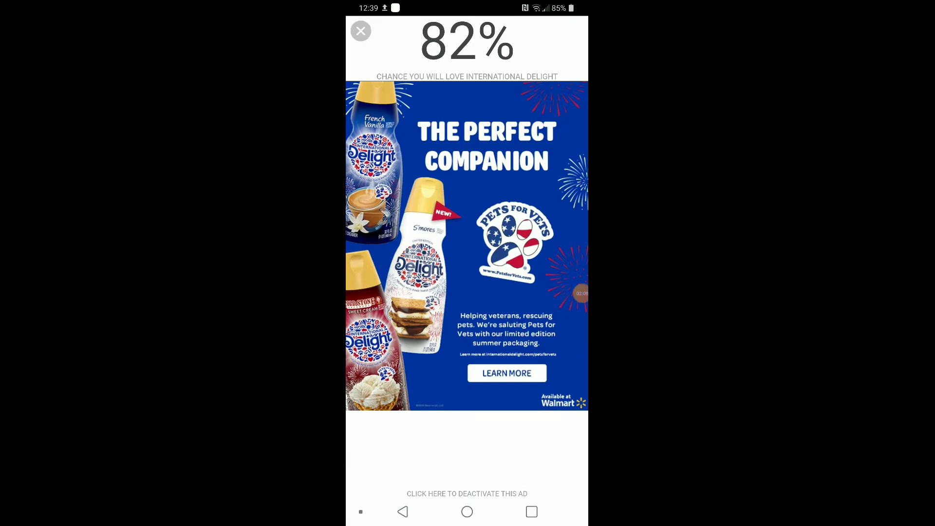
{"action": "left_click", "coordinate": [403, 511]}
{"action": "left_click", "coordinate": [467, 511]}
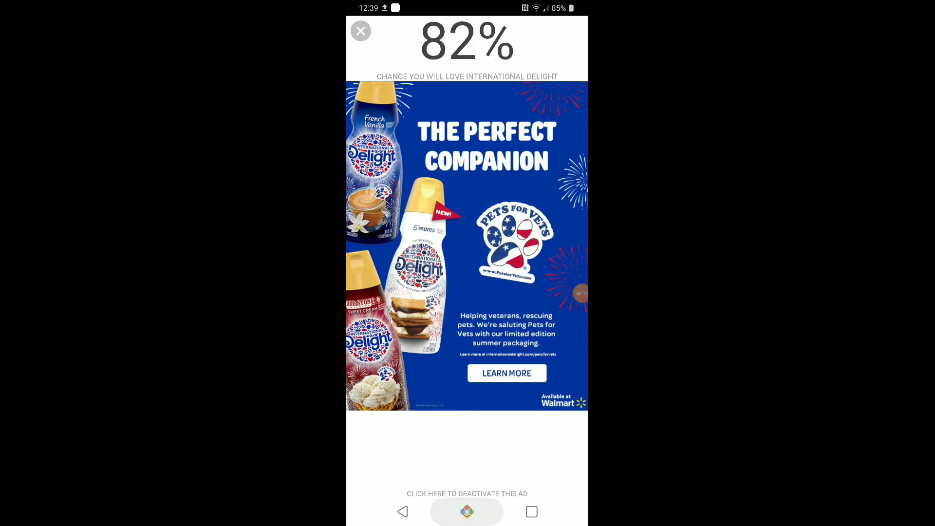